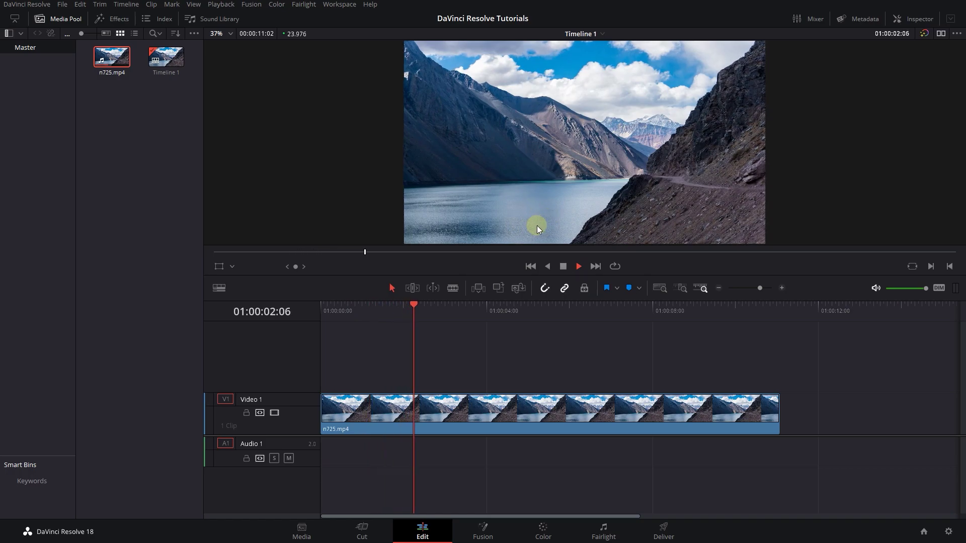
{"action": "key", "text": "space"}
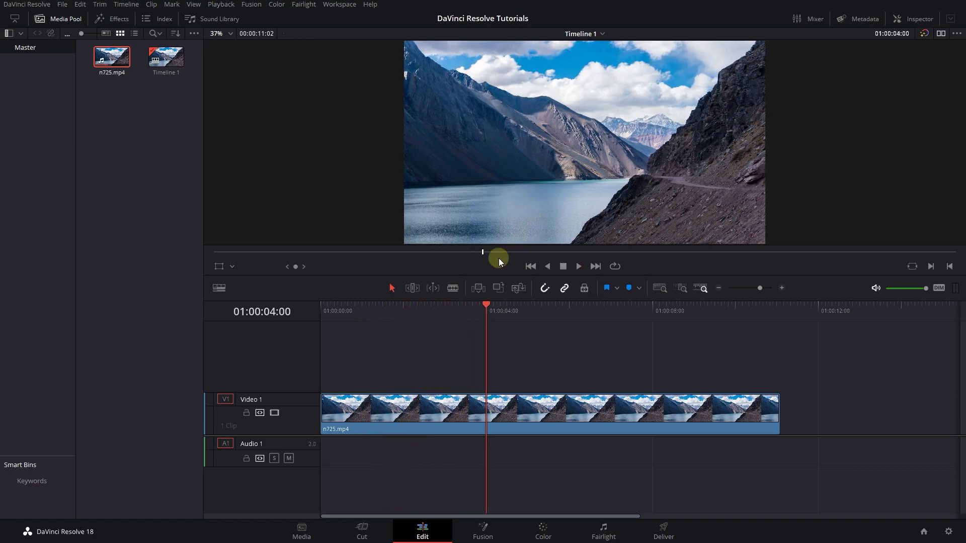
Step: Preview the lake clip up to about 01:00:04:00 and select it on Video 1
{"action": "left_click", "coordinate": [408, 413]}
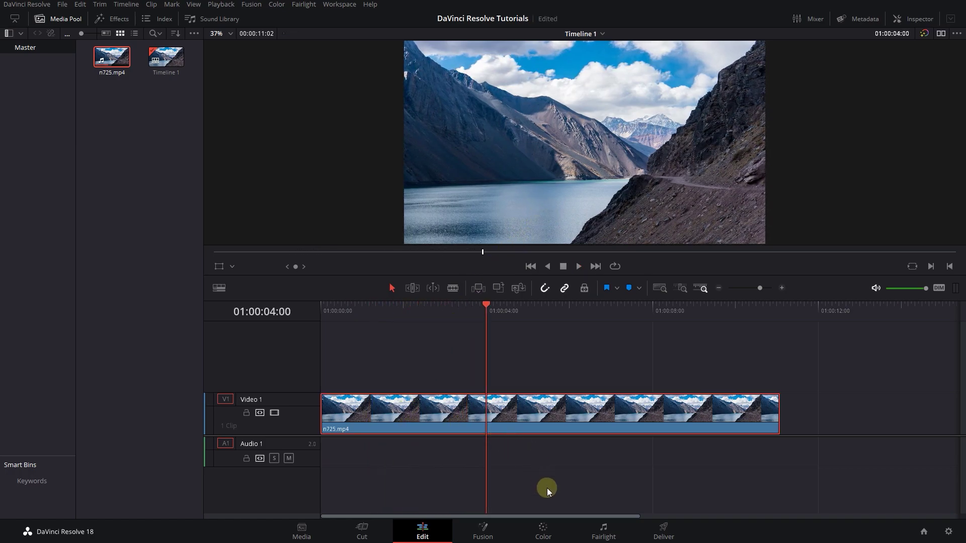
Step: On the Color page, add a Circle window and reshape it into a wide ellipse over the lake
{"action": "left_click", "coordinate": [541, 530]}
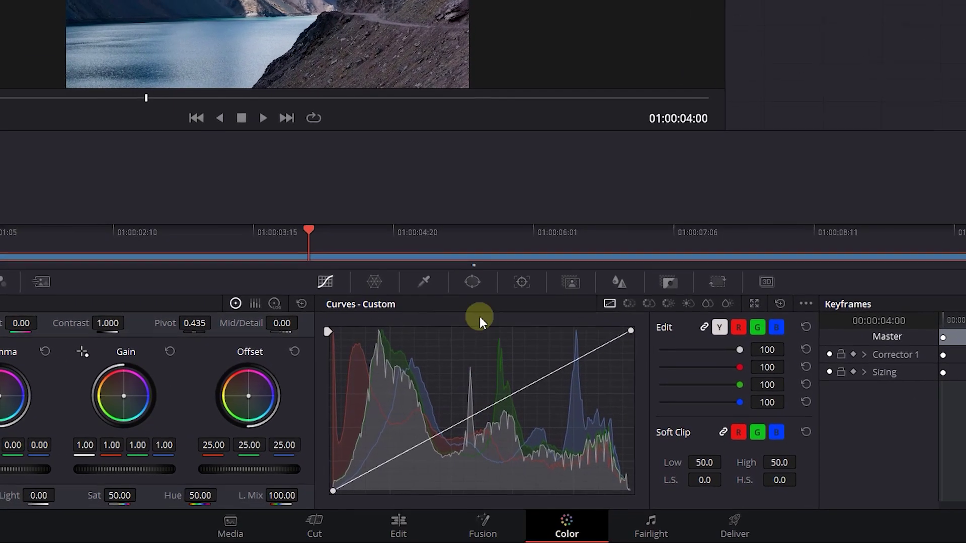
{"action": "left_click", "coordinate": [475, 283]}
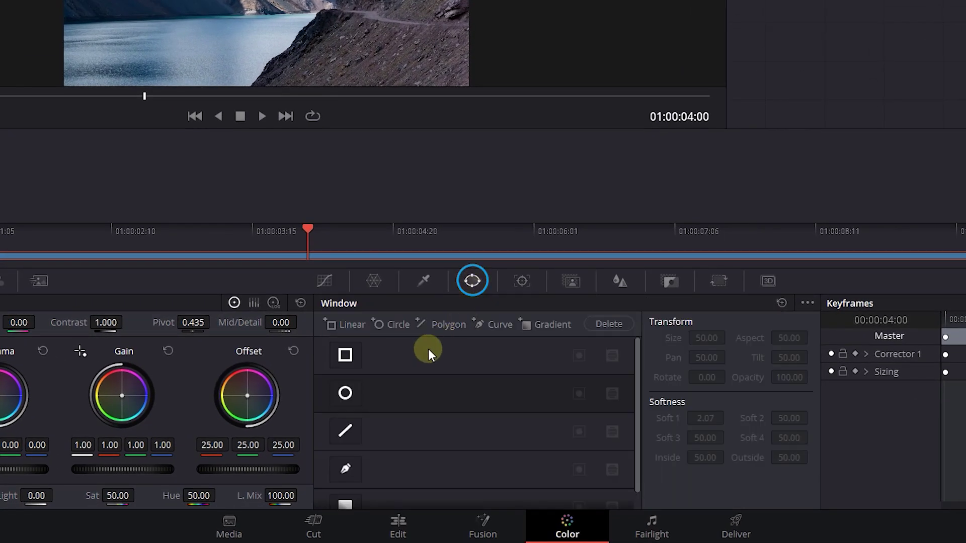
{"action": "left_click", "coordinate": [347, 396]}
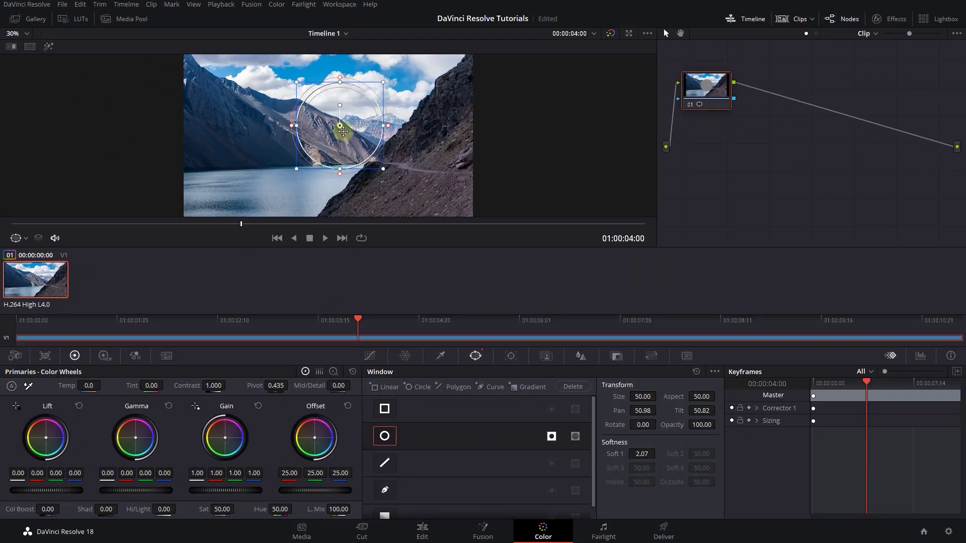
{"action": "left_click_drag", "start_coordinate": [330, 136], "coordinate": [506, 136]}
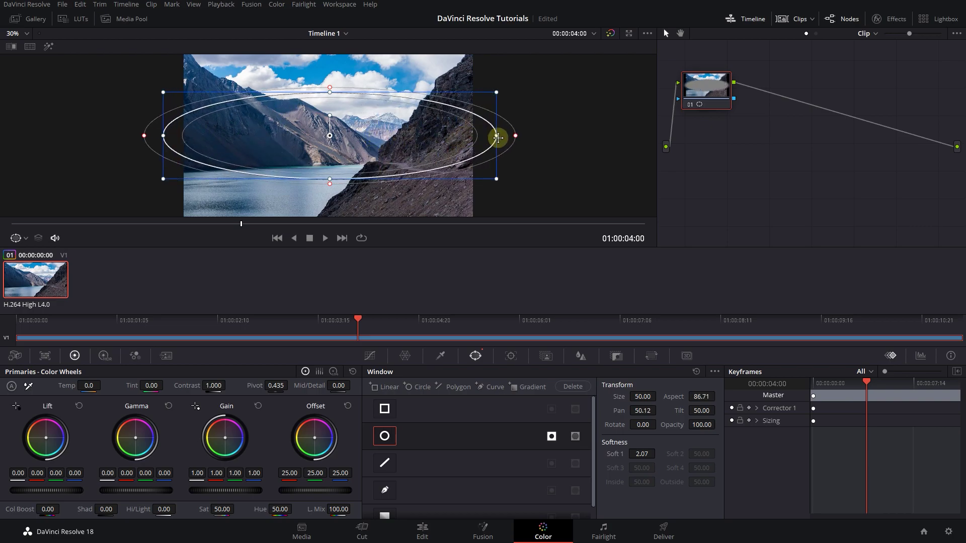
{"action": "left_click_drag", "start_coordinate": [330, 180], "coordinate": [332, 194]}
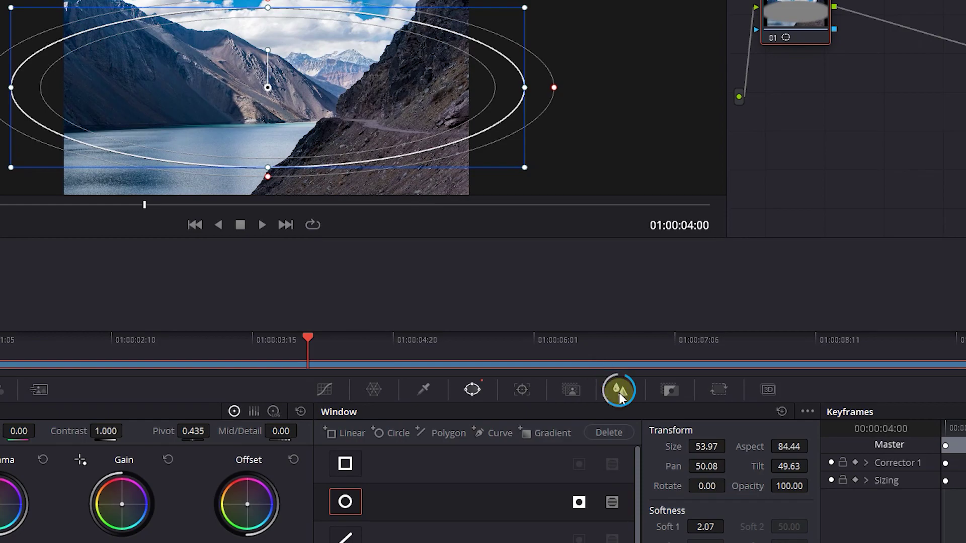
Step: Raise the linked Blur Radius sliders to maximum
{"action": "left_click", "coordinate": [619, 391]}
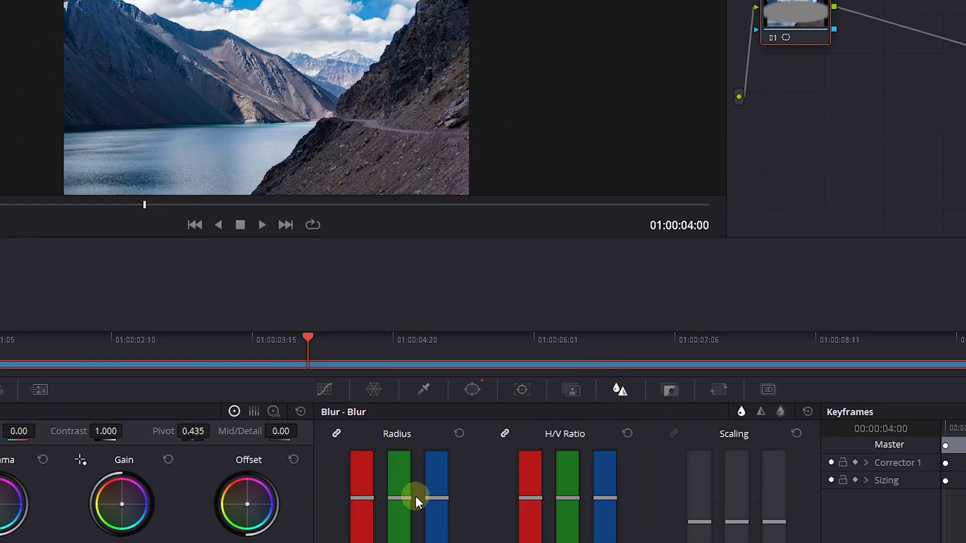
{"action": "left_click_drag", "start_coordinate": [399, 495], "coordinate": [410, 428]}
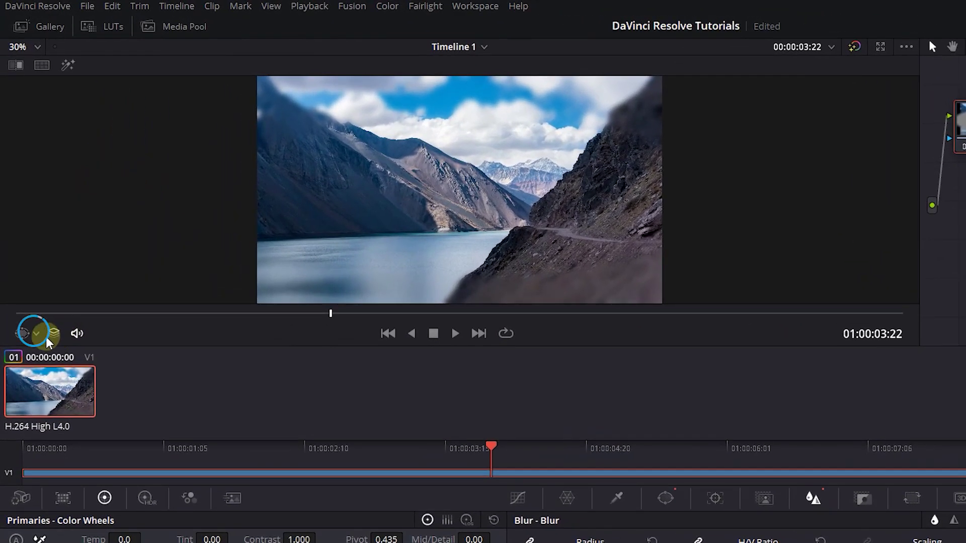
Step: Show the Power Window overlay and widen the window's soft edge
{"action": "left_click", "coordinate": [36, 333]}
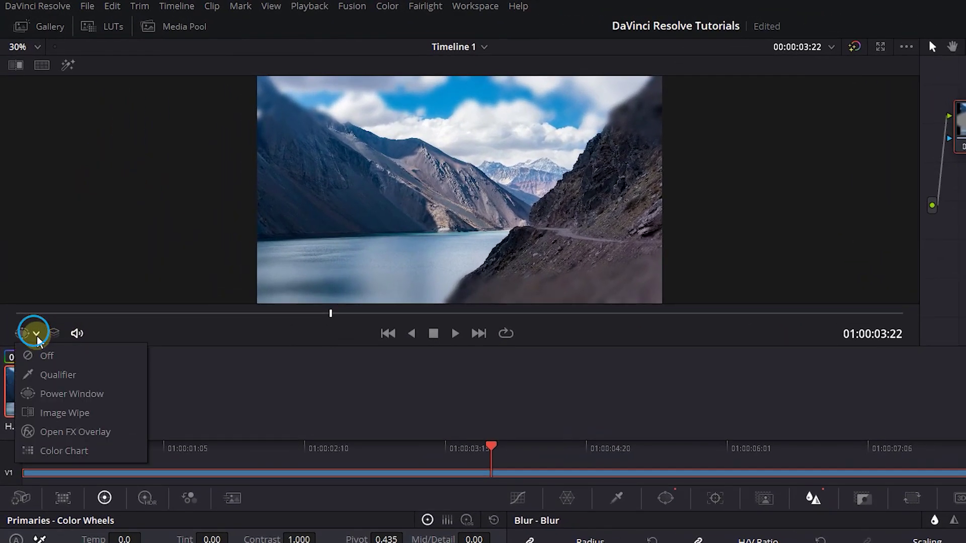
{"action": "left_click", "coordinate": [64, 394]}
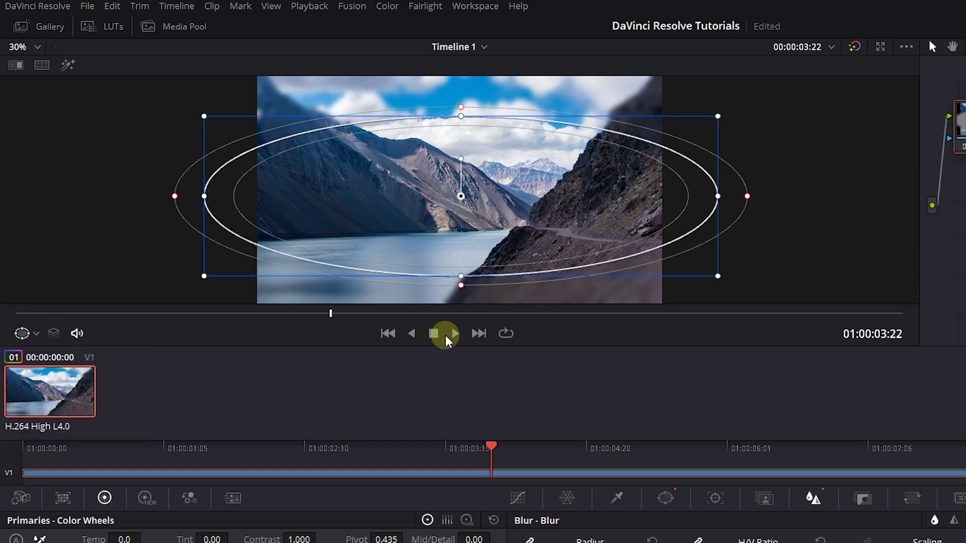
{"action": "left_click_drag", "start_coordinate": [461, 286], "coordinate": [461, 300]}
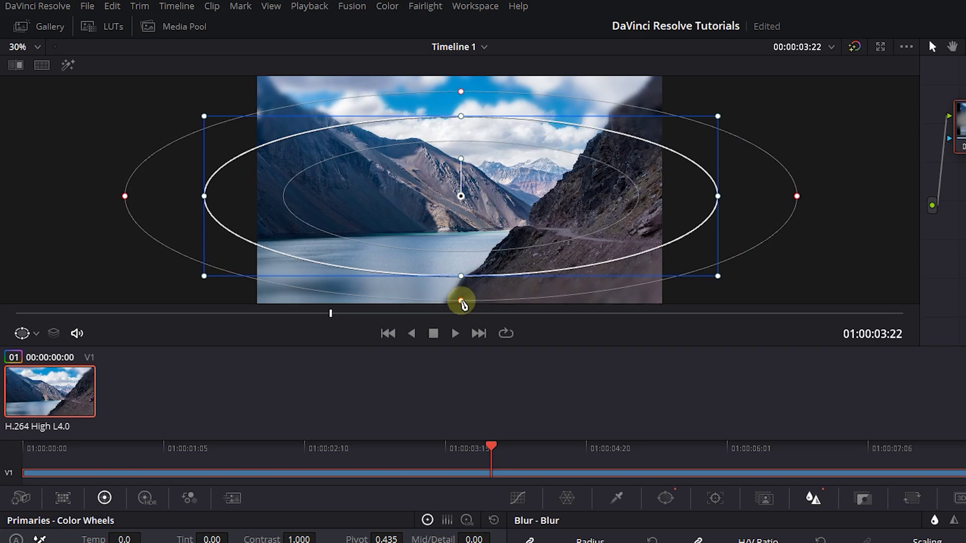
Step: Turn the viewer overlay off and return to the Edit page at the timeline start
{"action": "left_click", "coordinate": [28, 332]}
{"action": "left_click", "coordinate": [41, 359]}
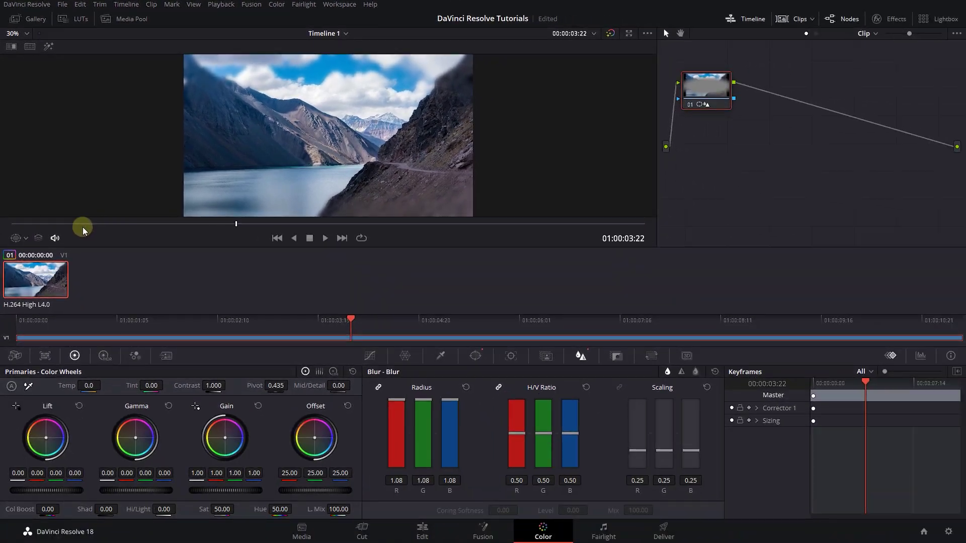
{"action": "left_click", "coordinate": [423, 532]}
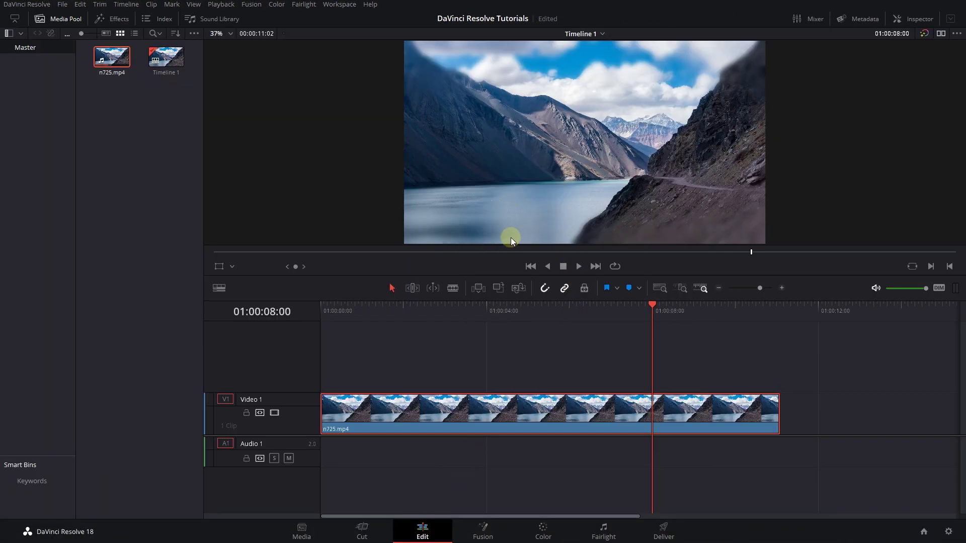
{"action": "left_click", "coordinate": [325, 308]}
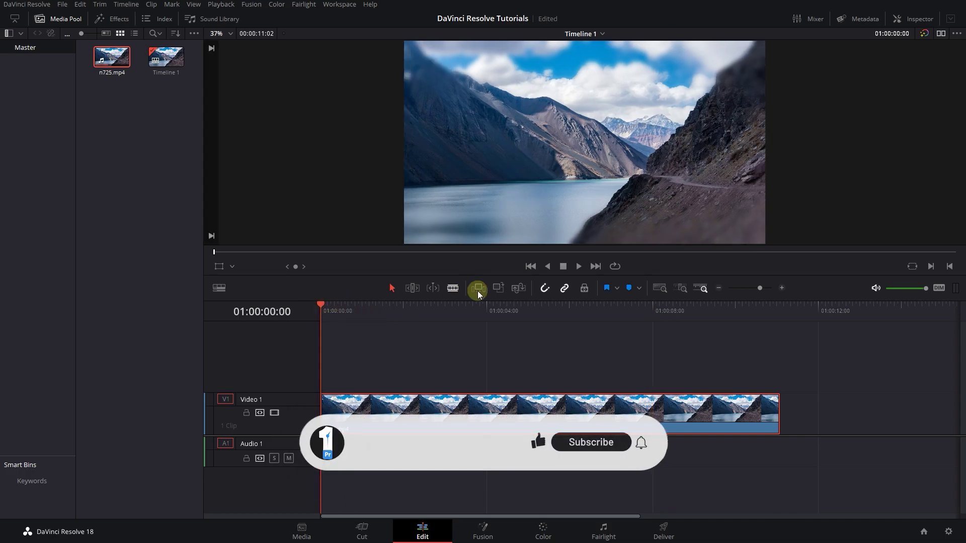